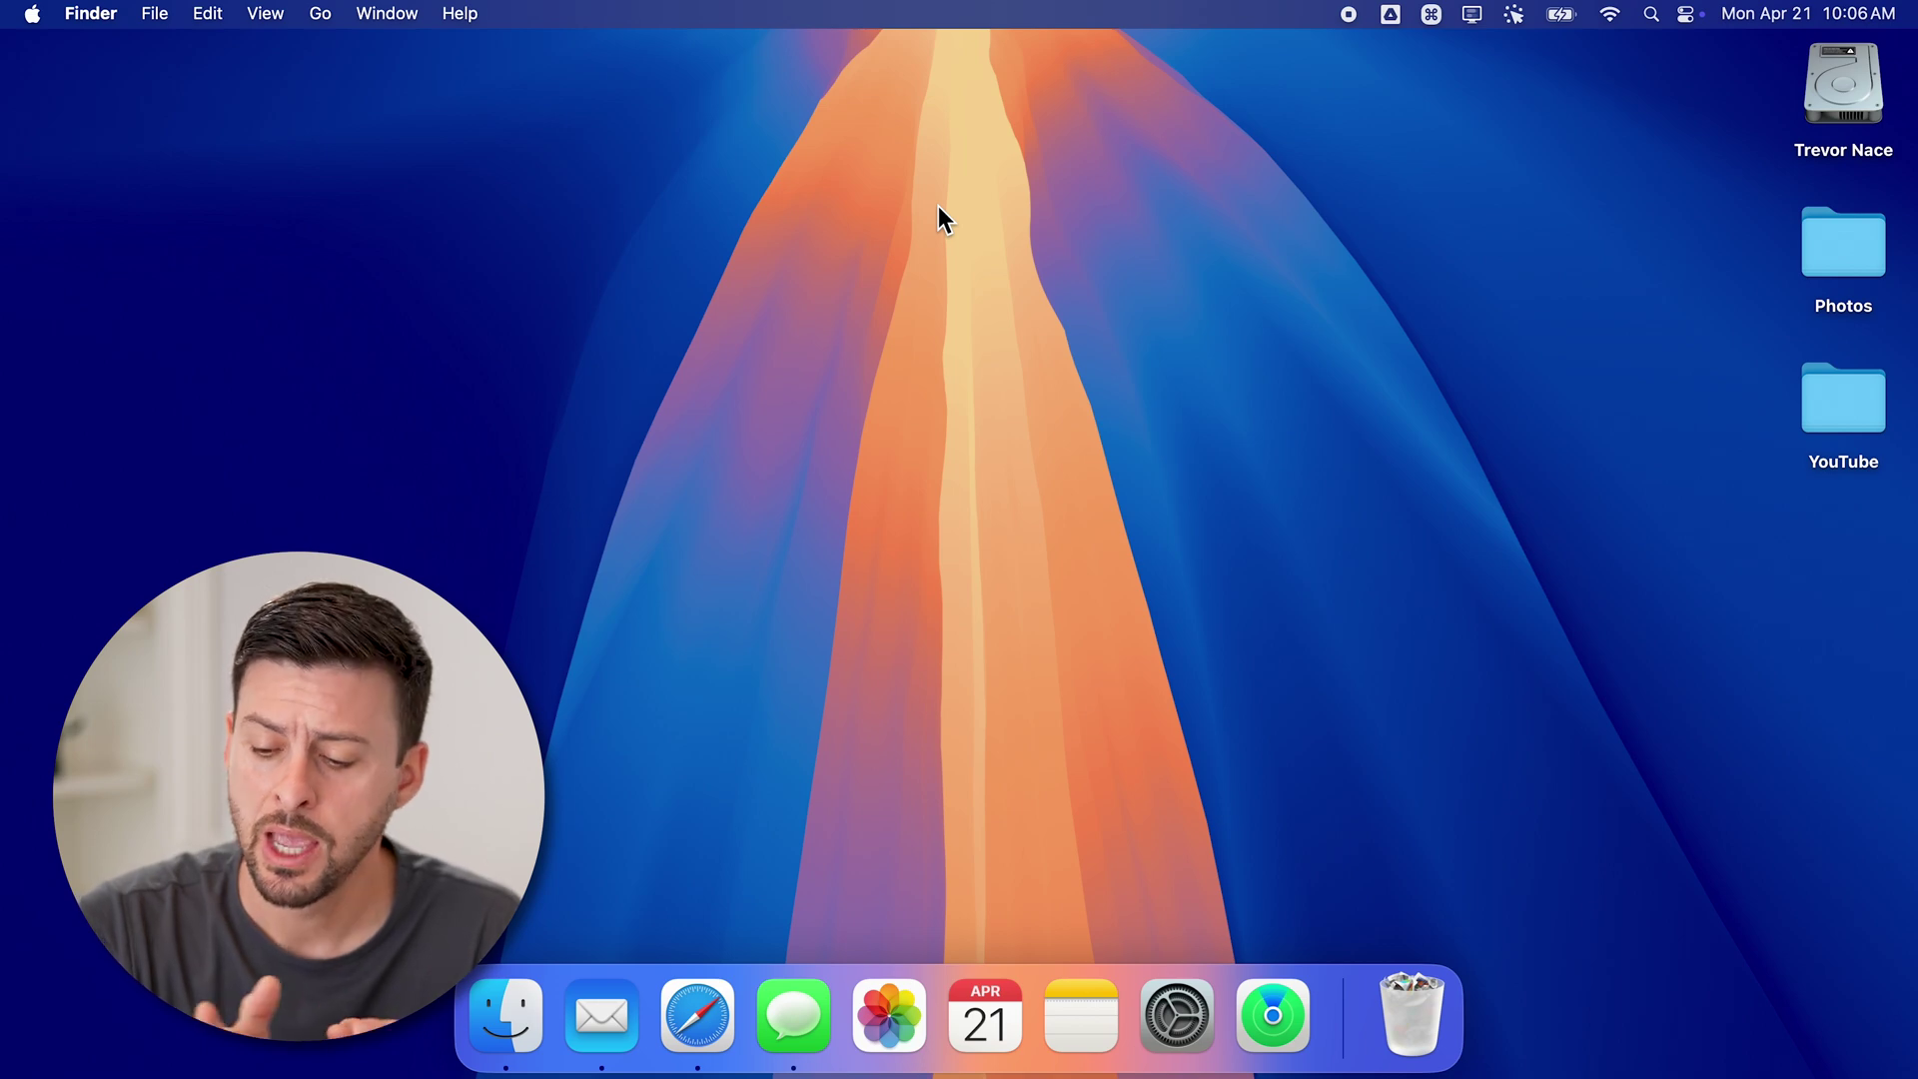
Open the desktop Photos folder and open all three photo files together in Preview.
{"action": "double_click", "coordinate": [1842, 236]}
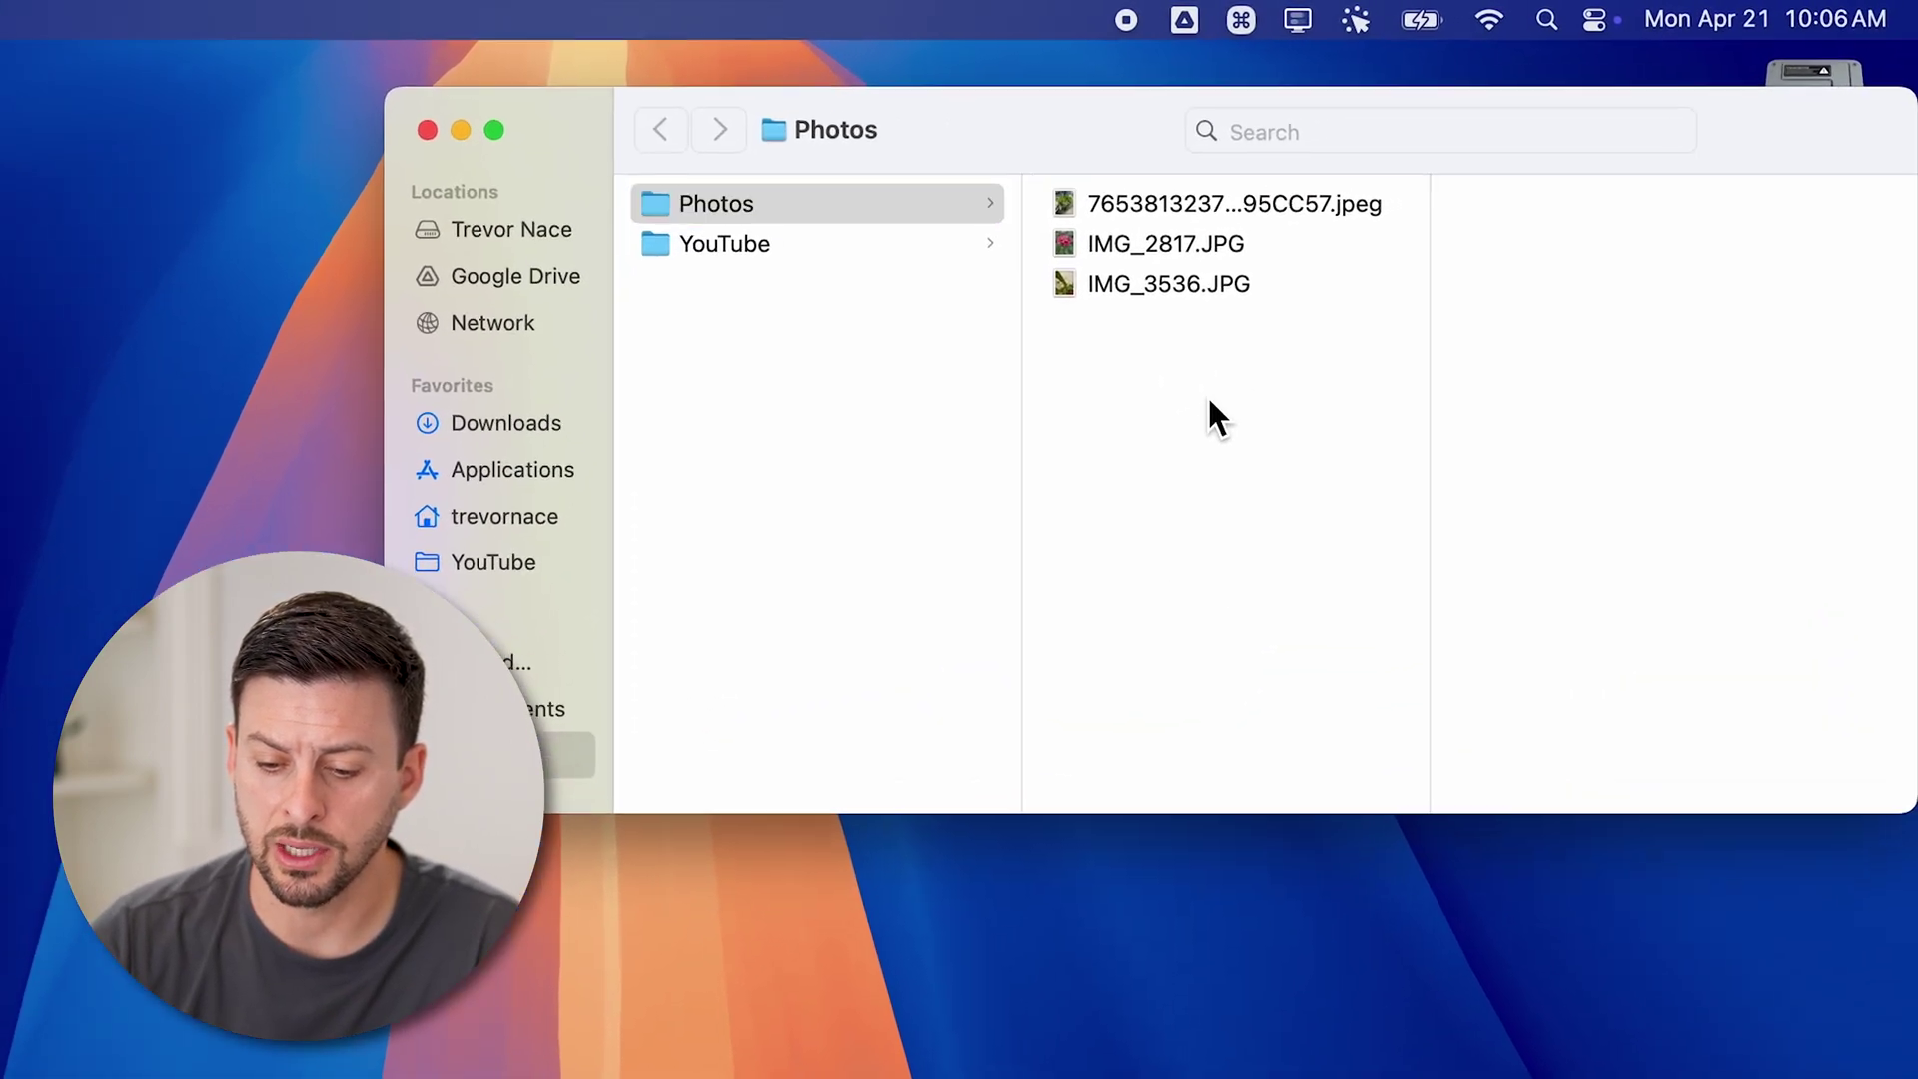
{"action": "left_click_drag", "start_coordinate": [1206, 397], "coordinate": [1090, 165]}
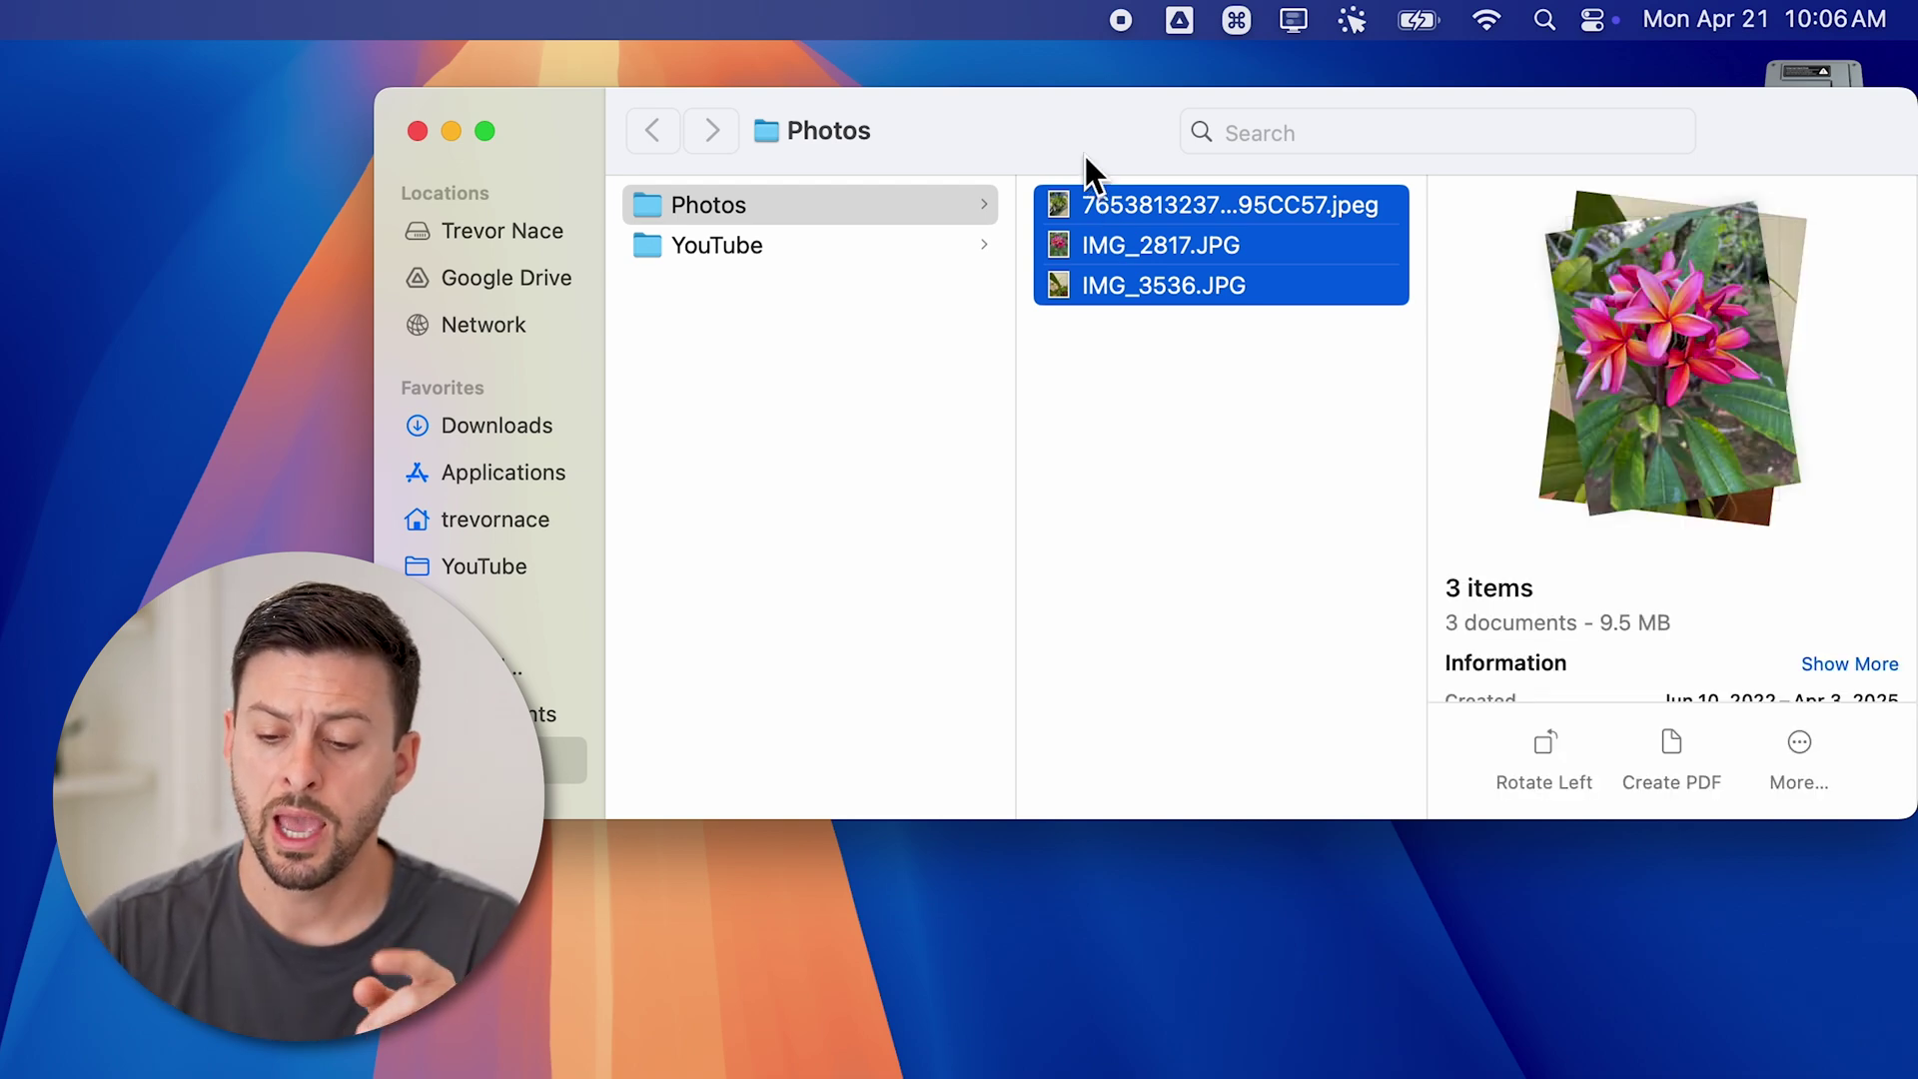
{"action": "right_click", "coordinate": [1170, 219]}
{"action": "mouse_move", "coordinate": [1248, 316]}
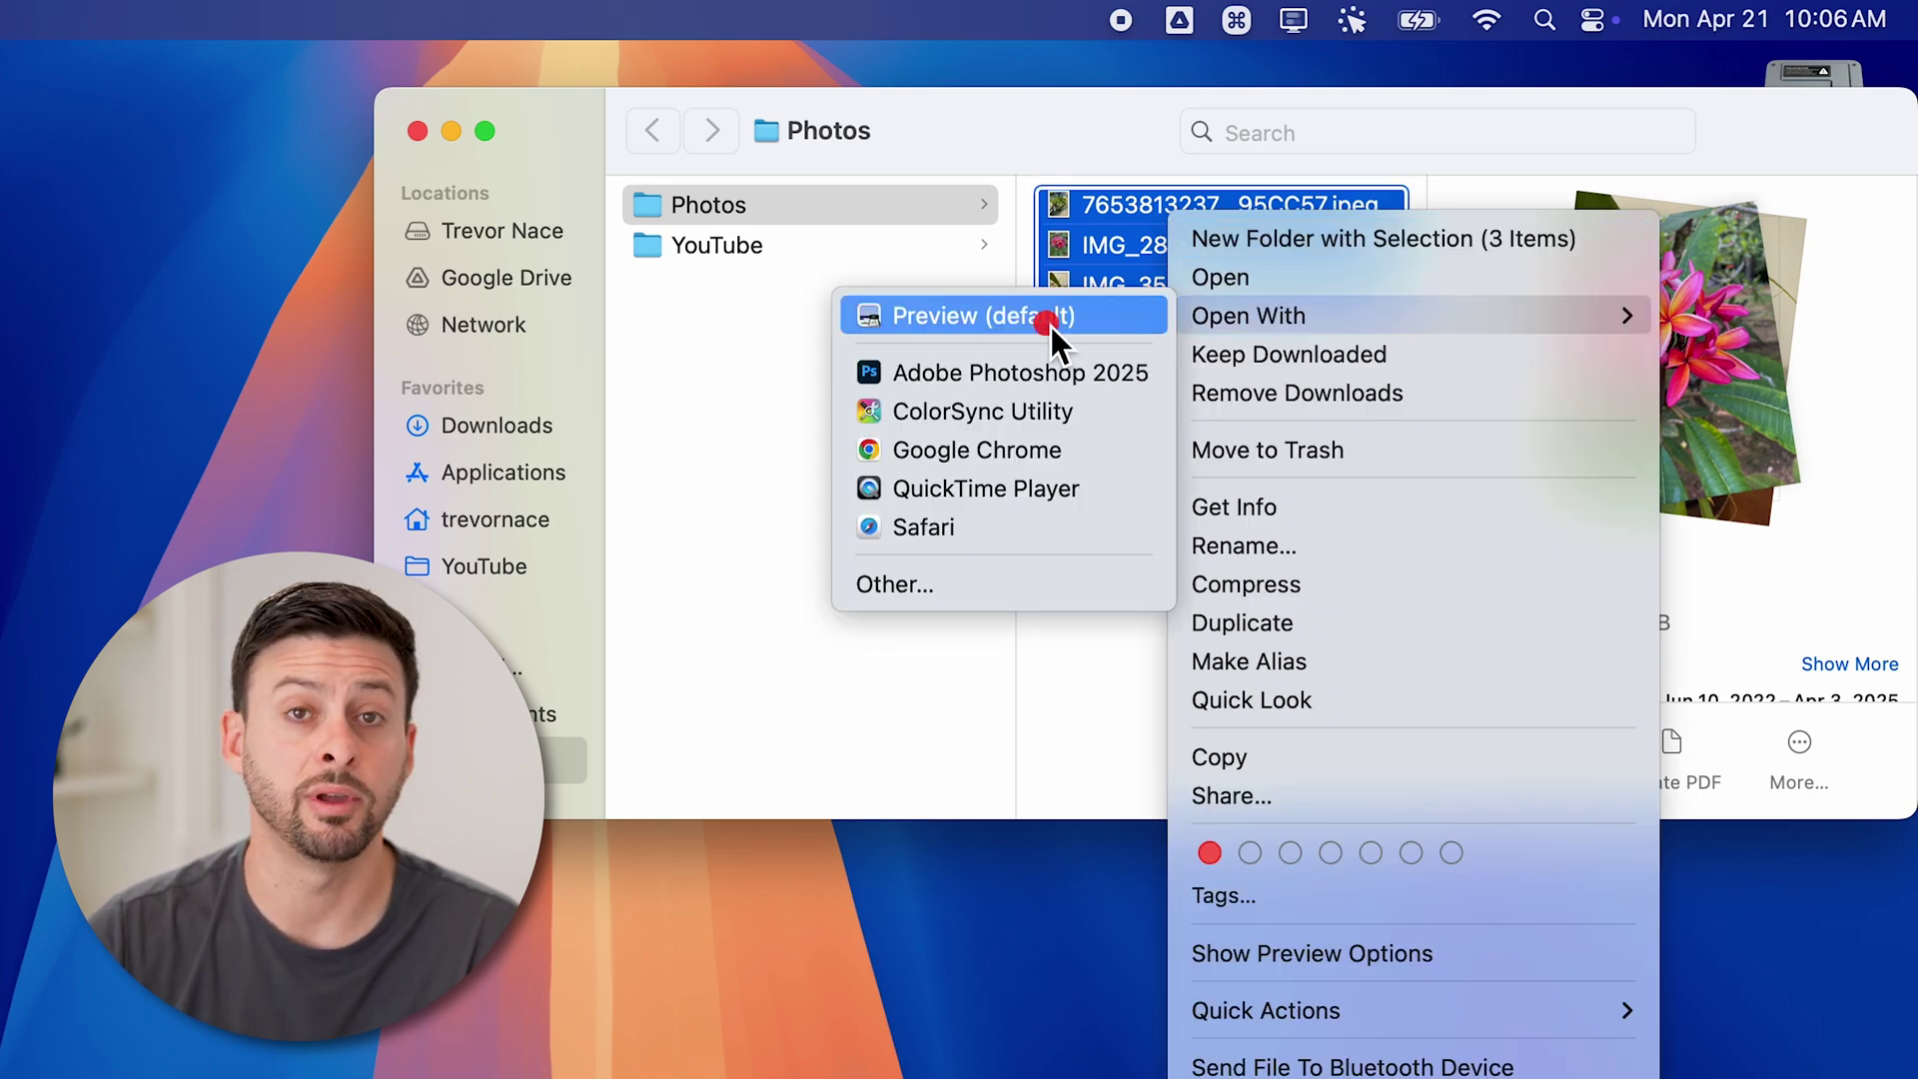
{"action": "left_click", "coordinate": [1050, 318]}
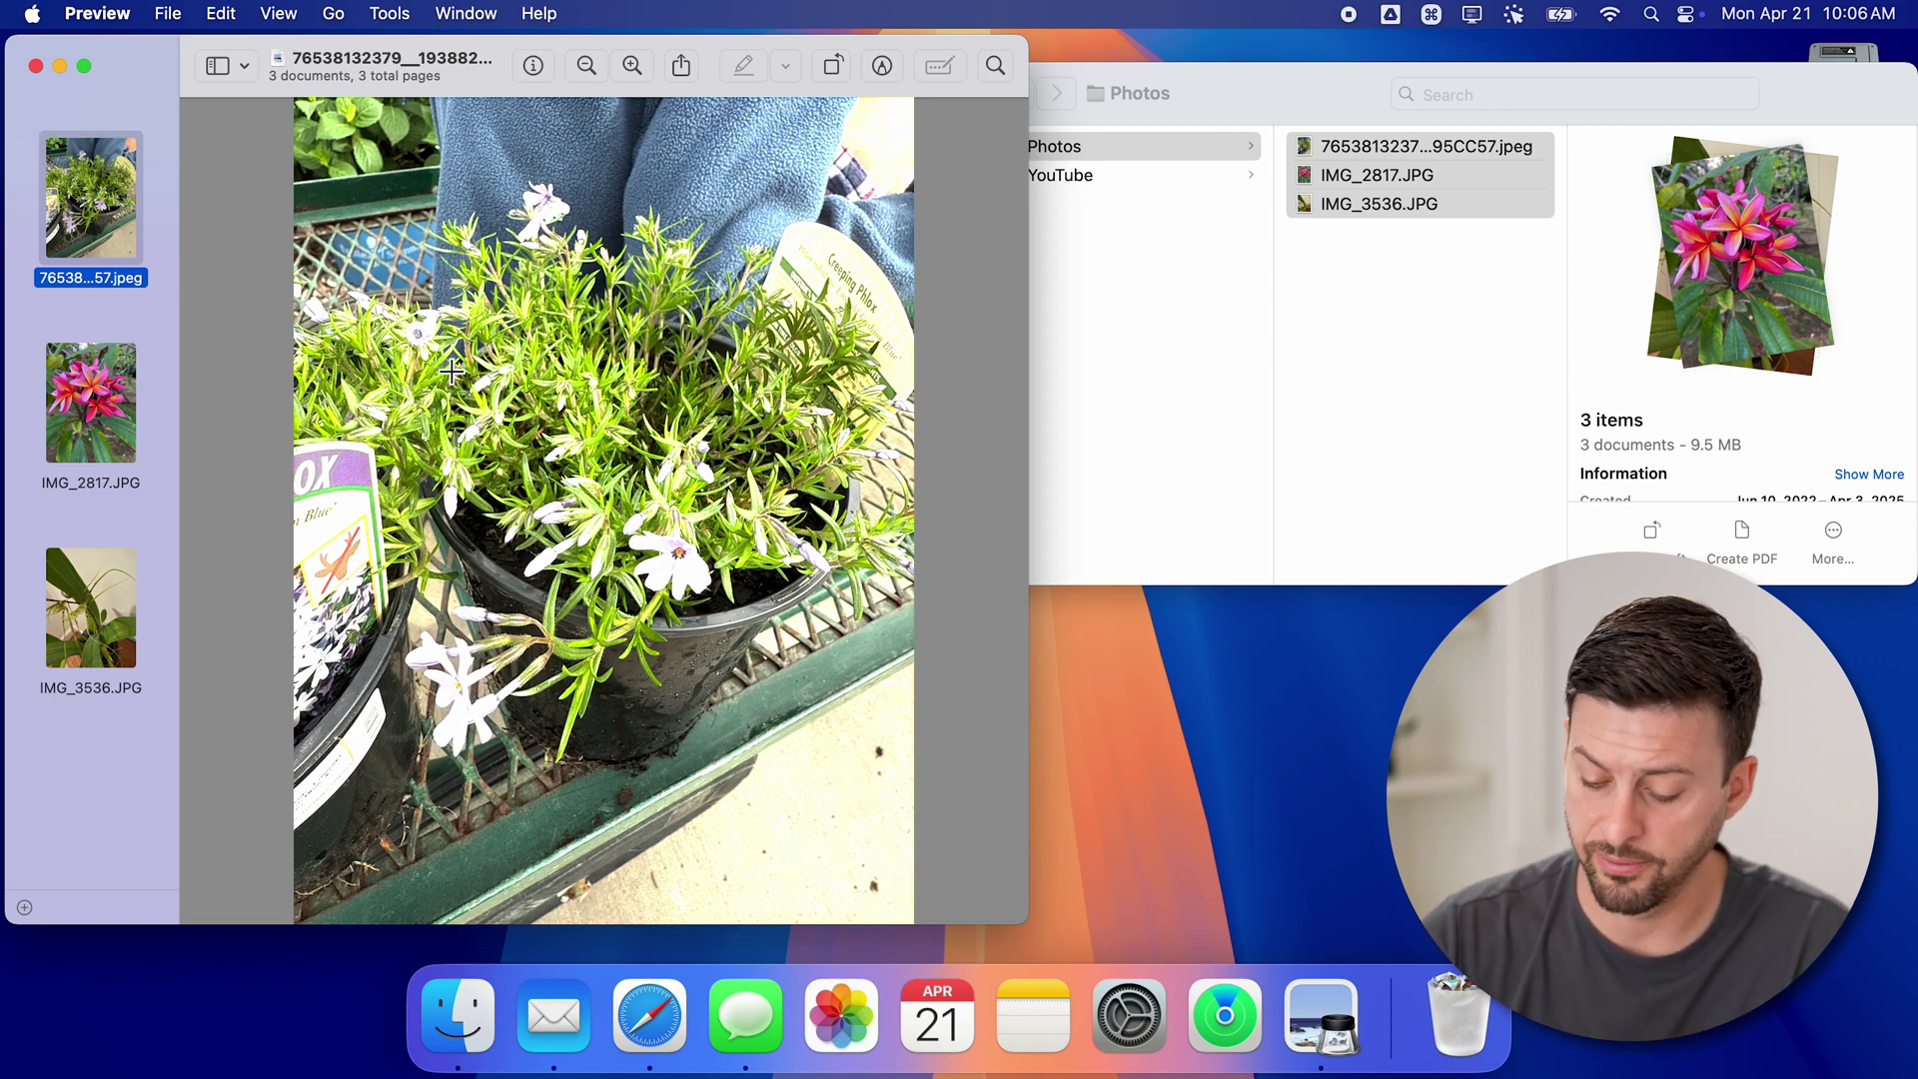
Flip through the three plant photos with the arrow keys, then start a slideshow.
{"action": "key", "text": "Down"}
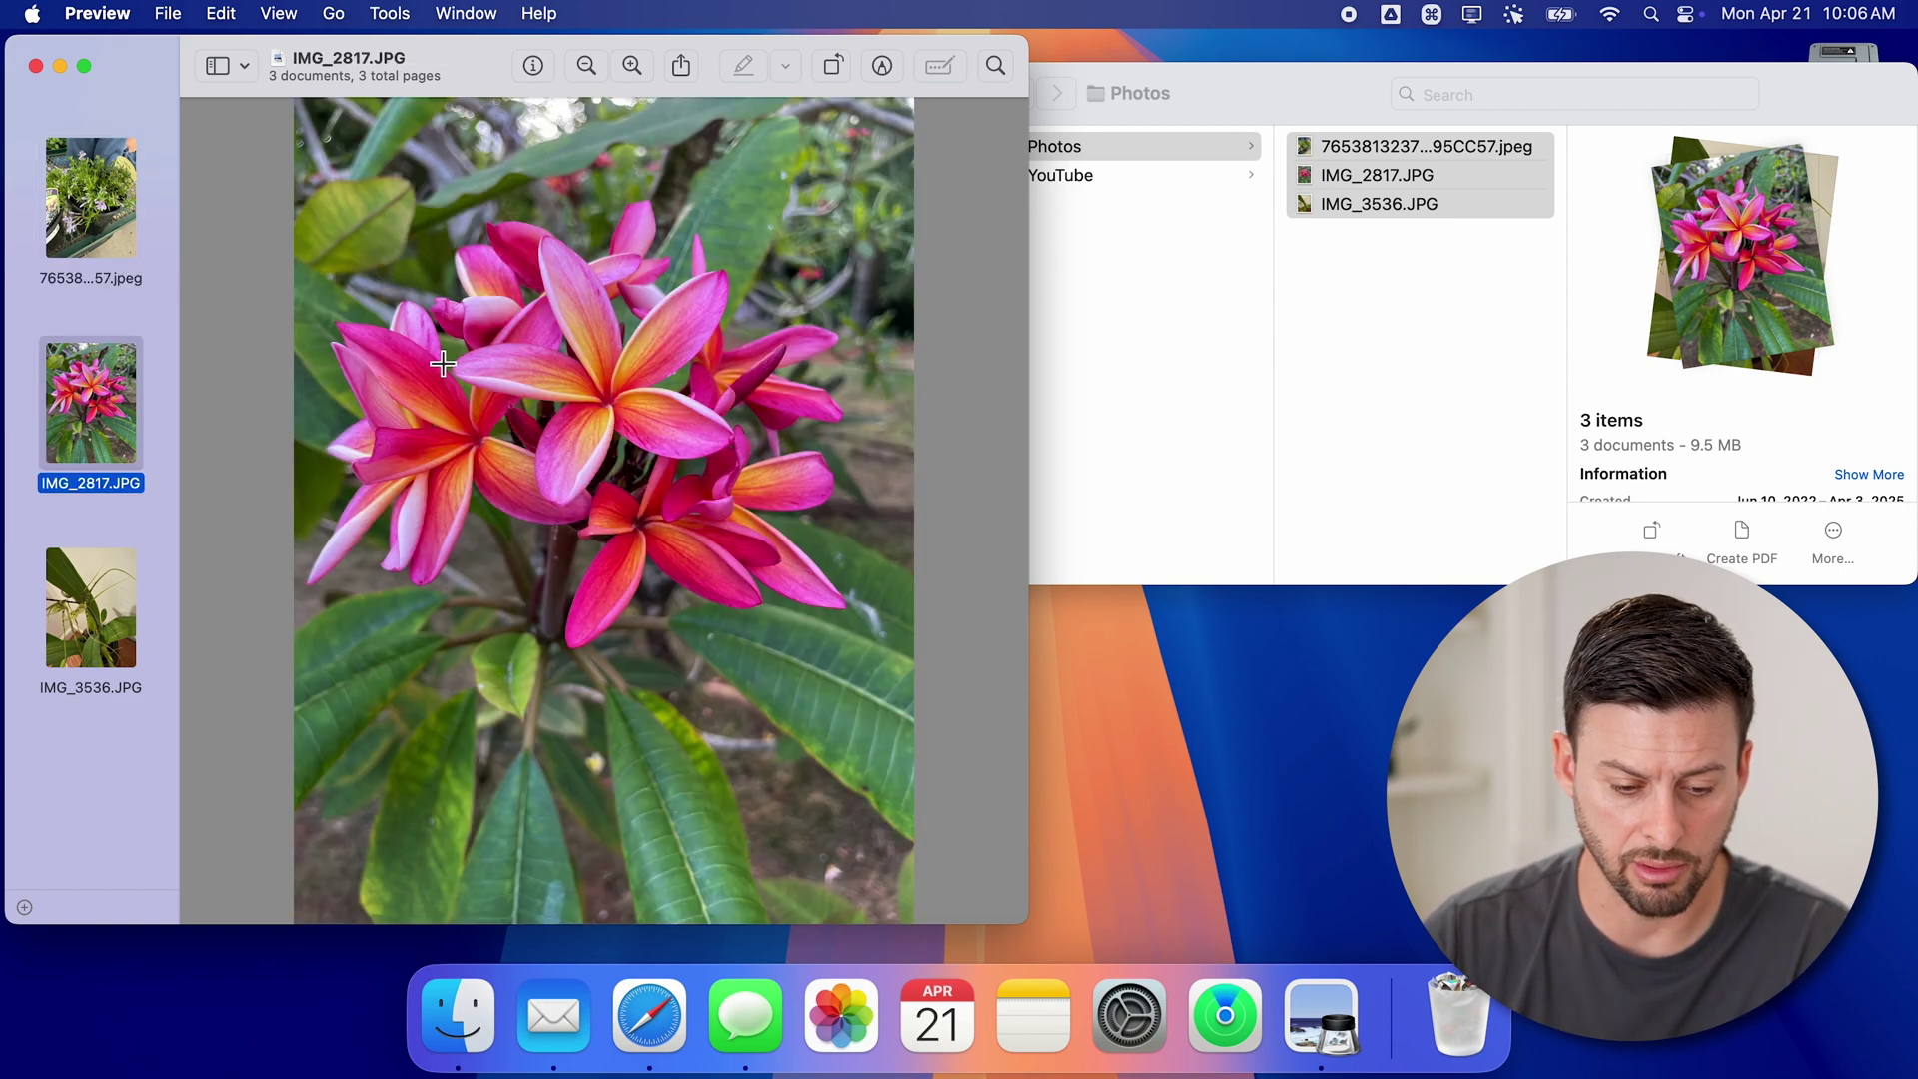
{"action": "key", "text": "Down"}
{"action": "key", "text": "Up"}
{"action": "key", "text": "Up"}
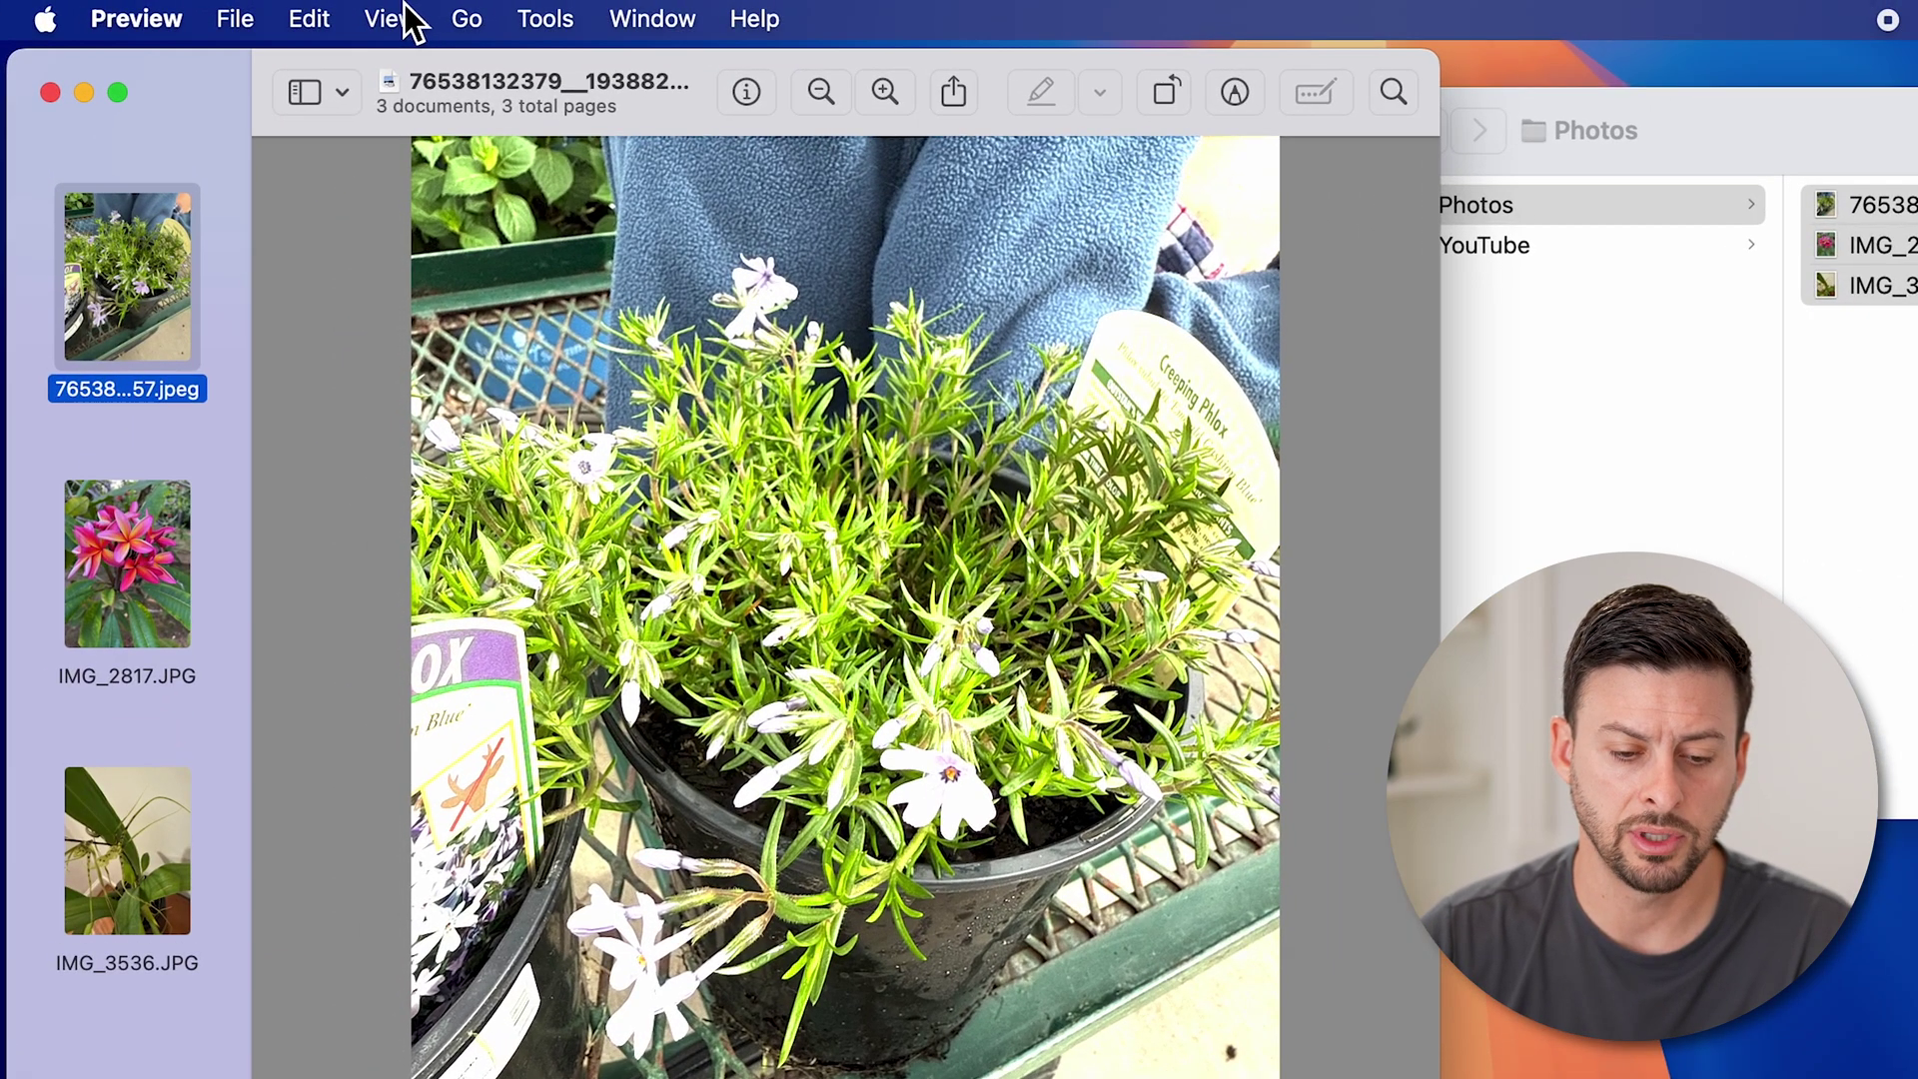
{"action": "left_click", "coordinate": [409, 21]}
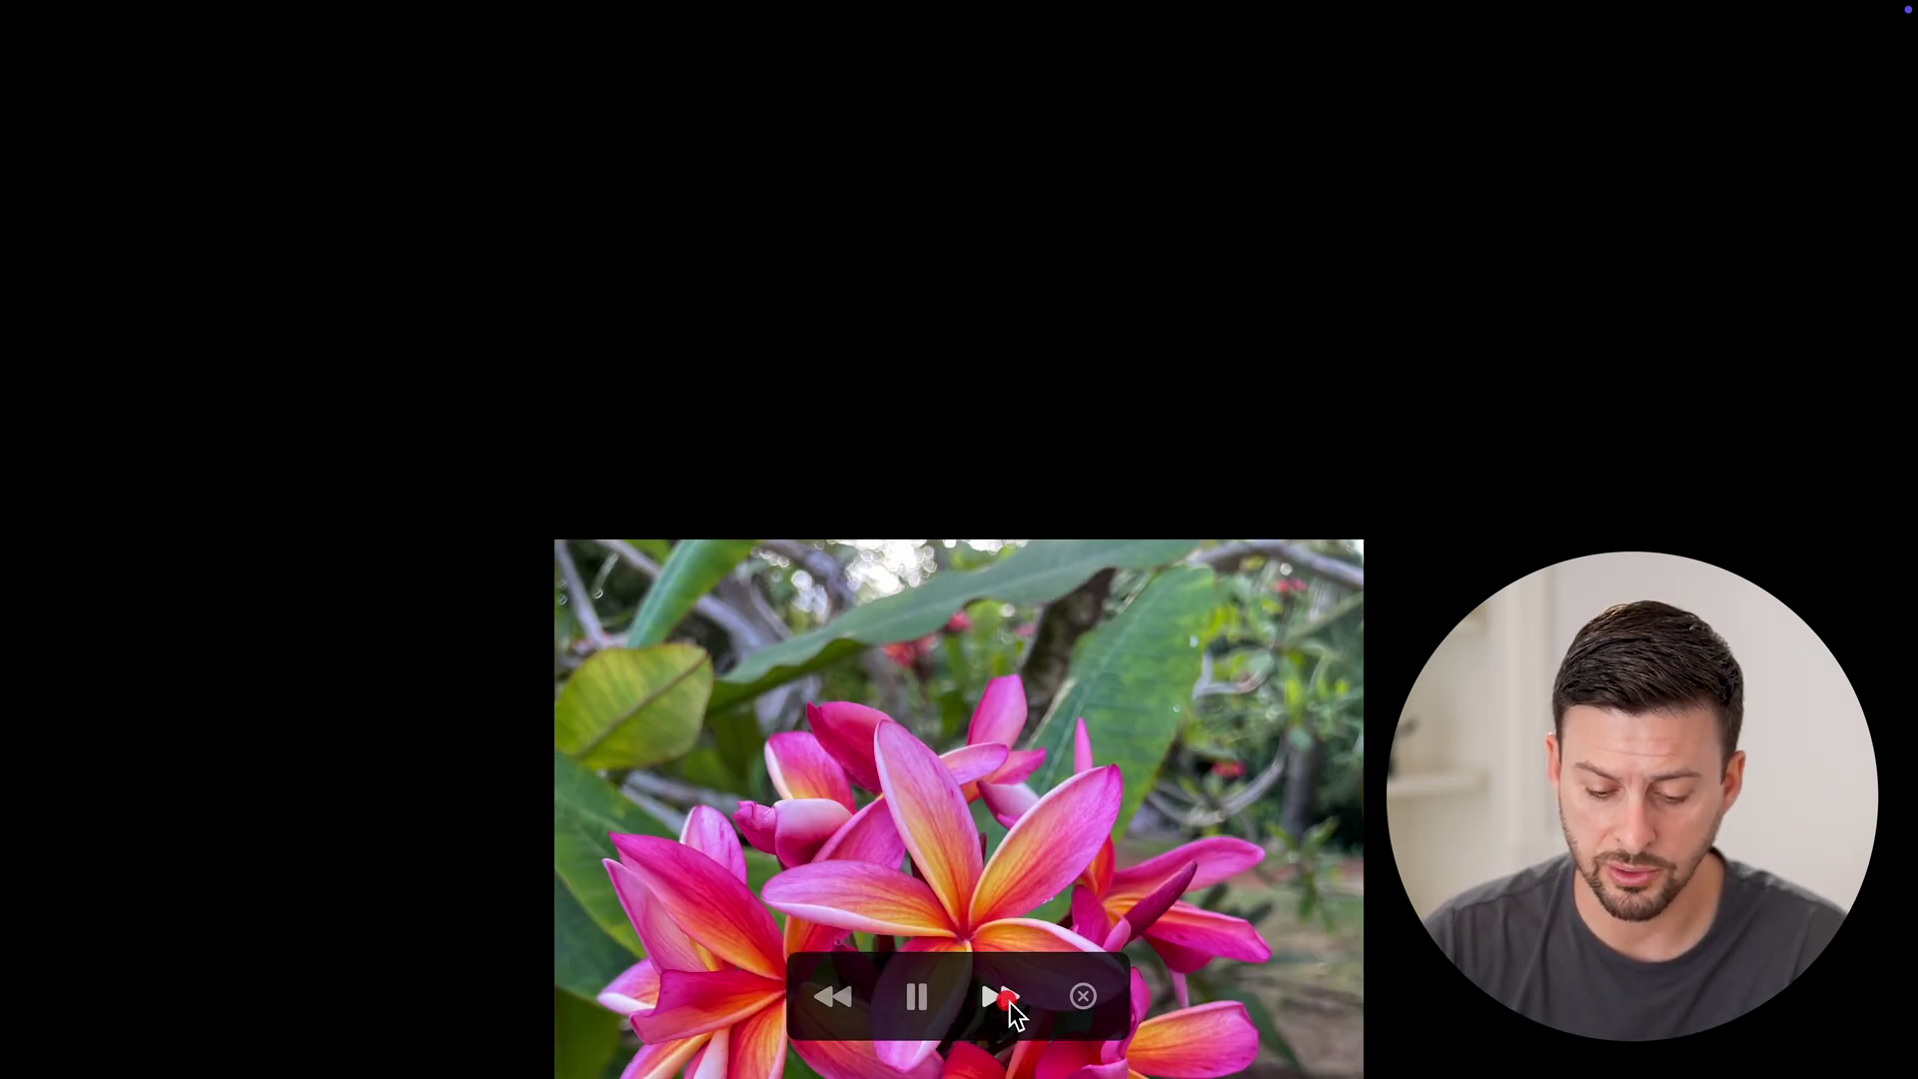
Skip the slideshow ahead to the orchid photo, pause and resume it, then exit.
{"action": "left_click", "coordinate": [1003, 998]}
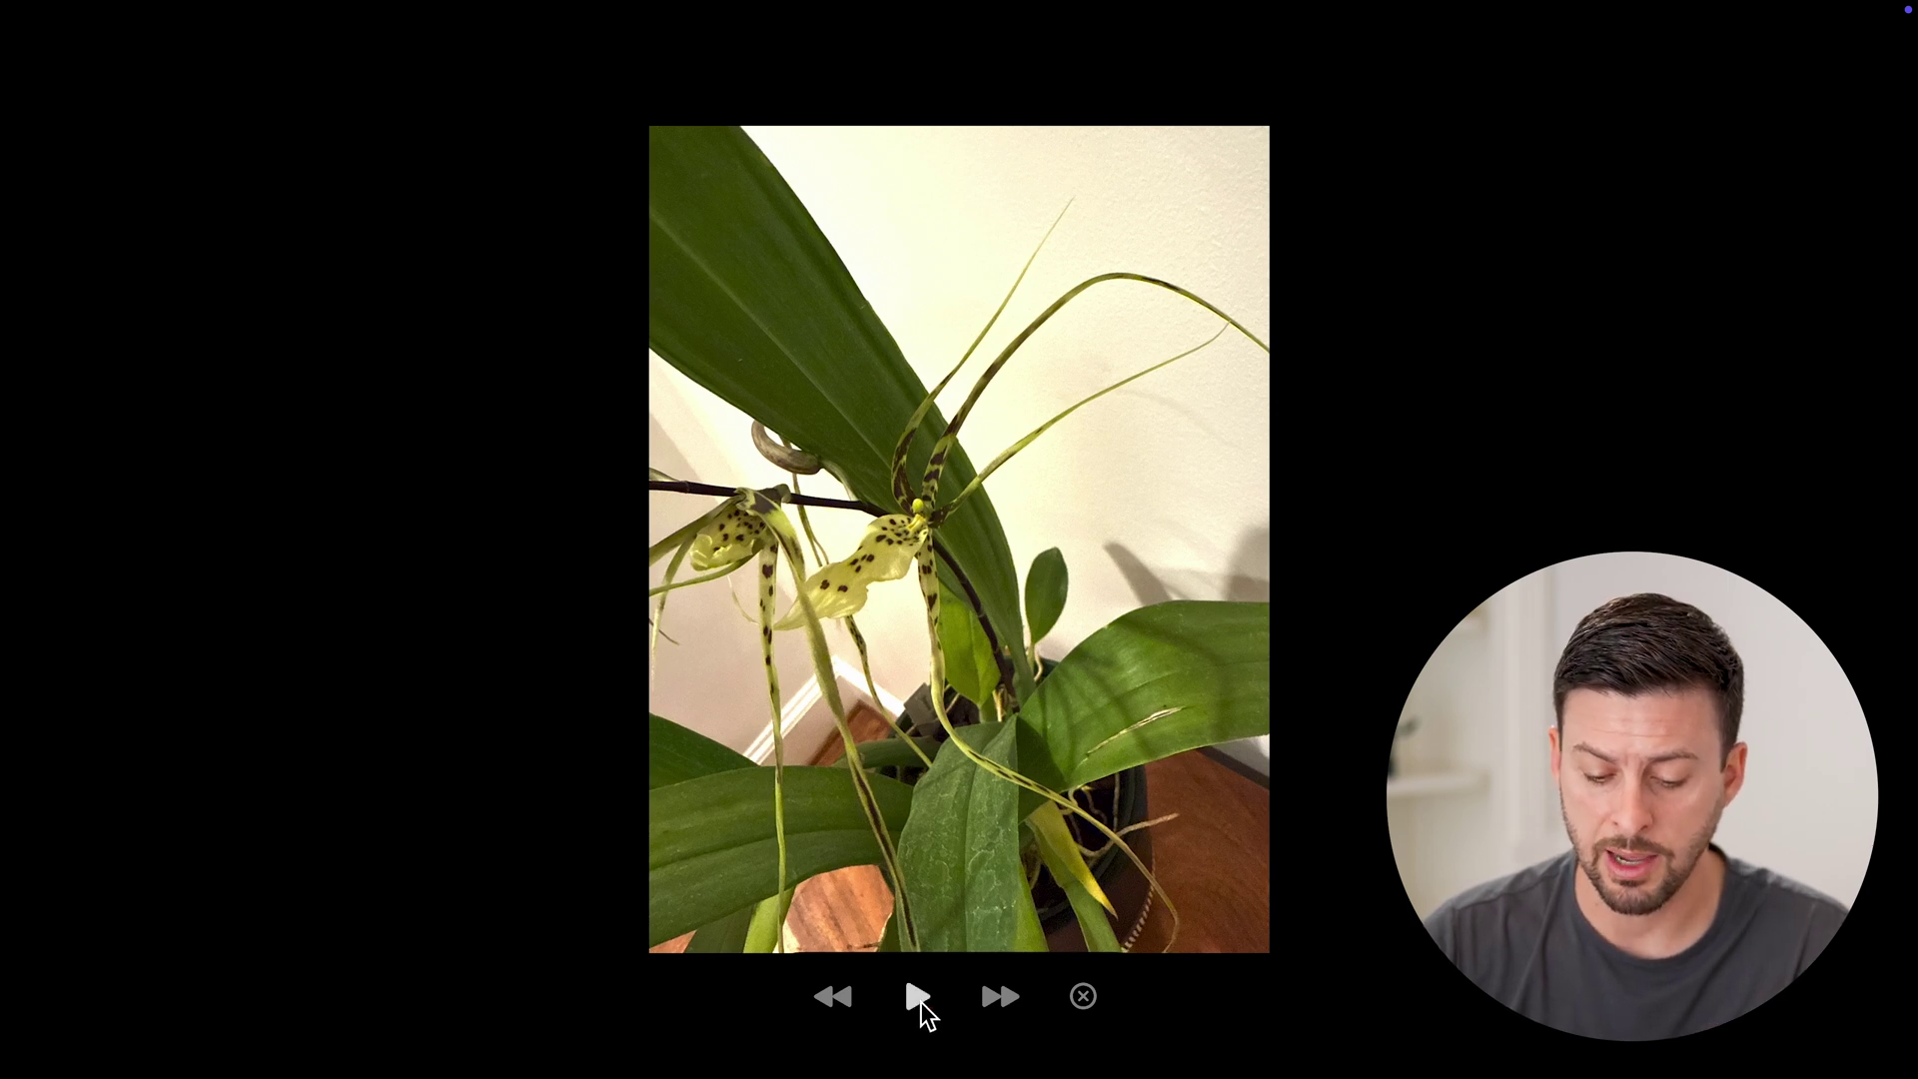
{"action": "left_click", "coordinate": [919, 999]}
{"action": "left_click", "coordinate": [919, 1000]}
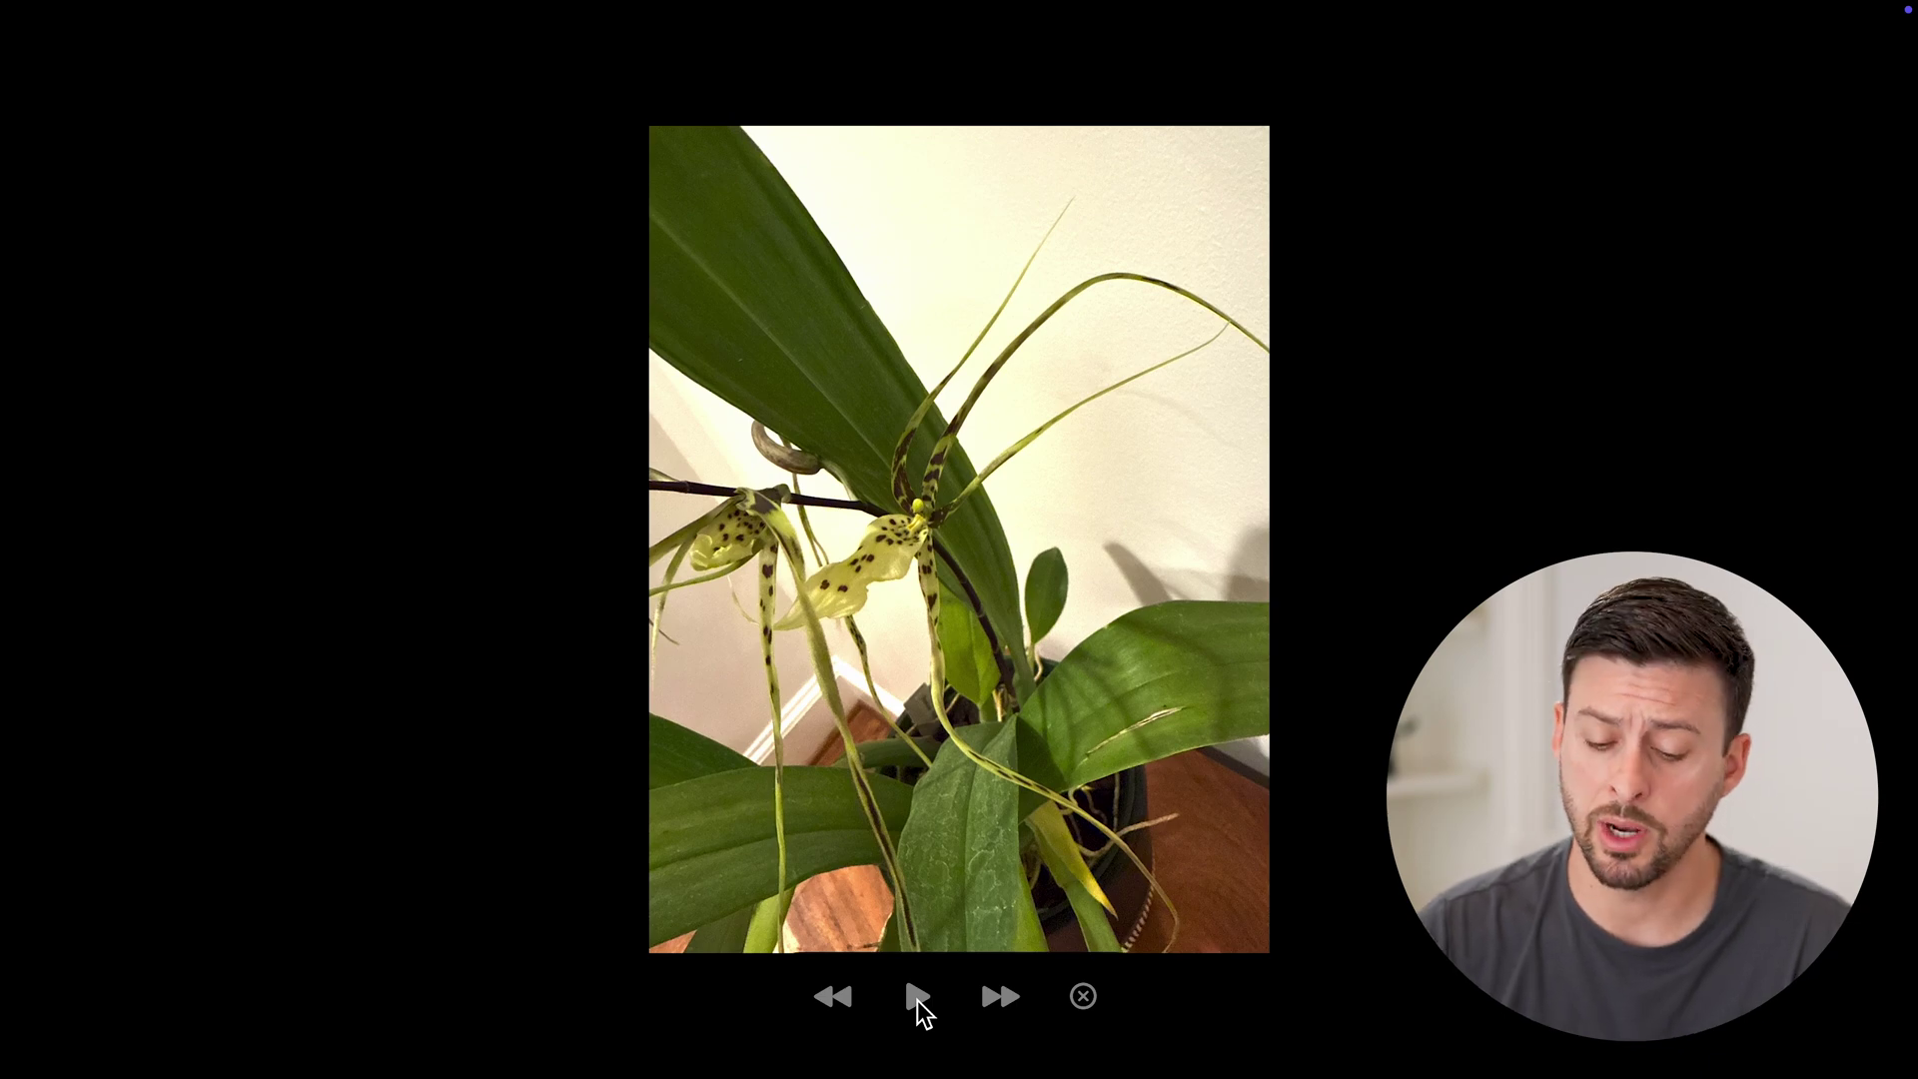
{"action": "left_click", "coordinate": [1086, 998]}
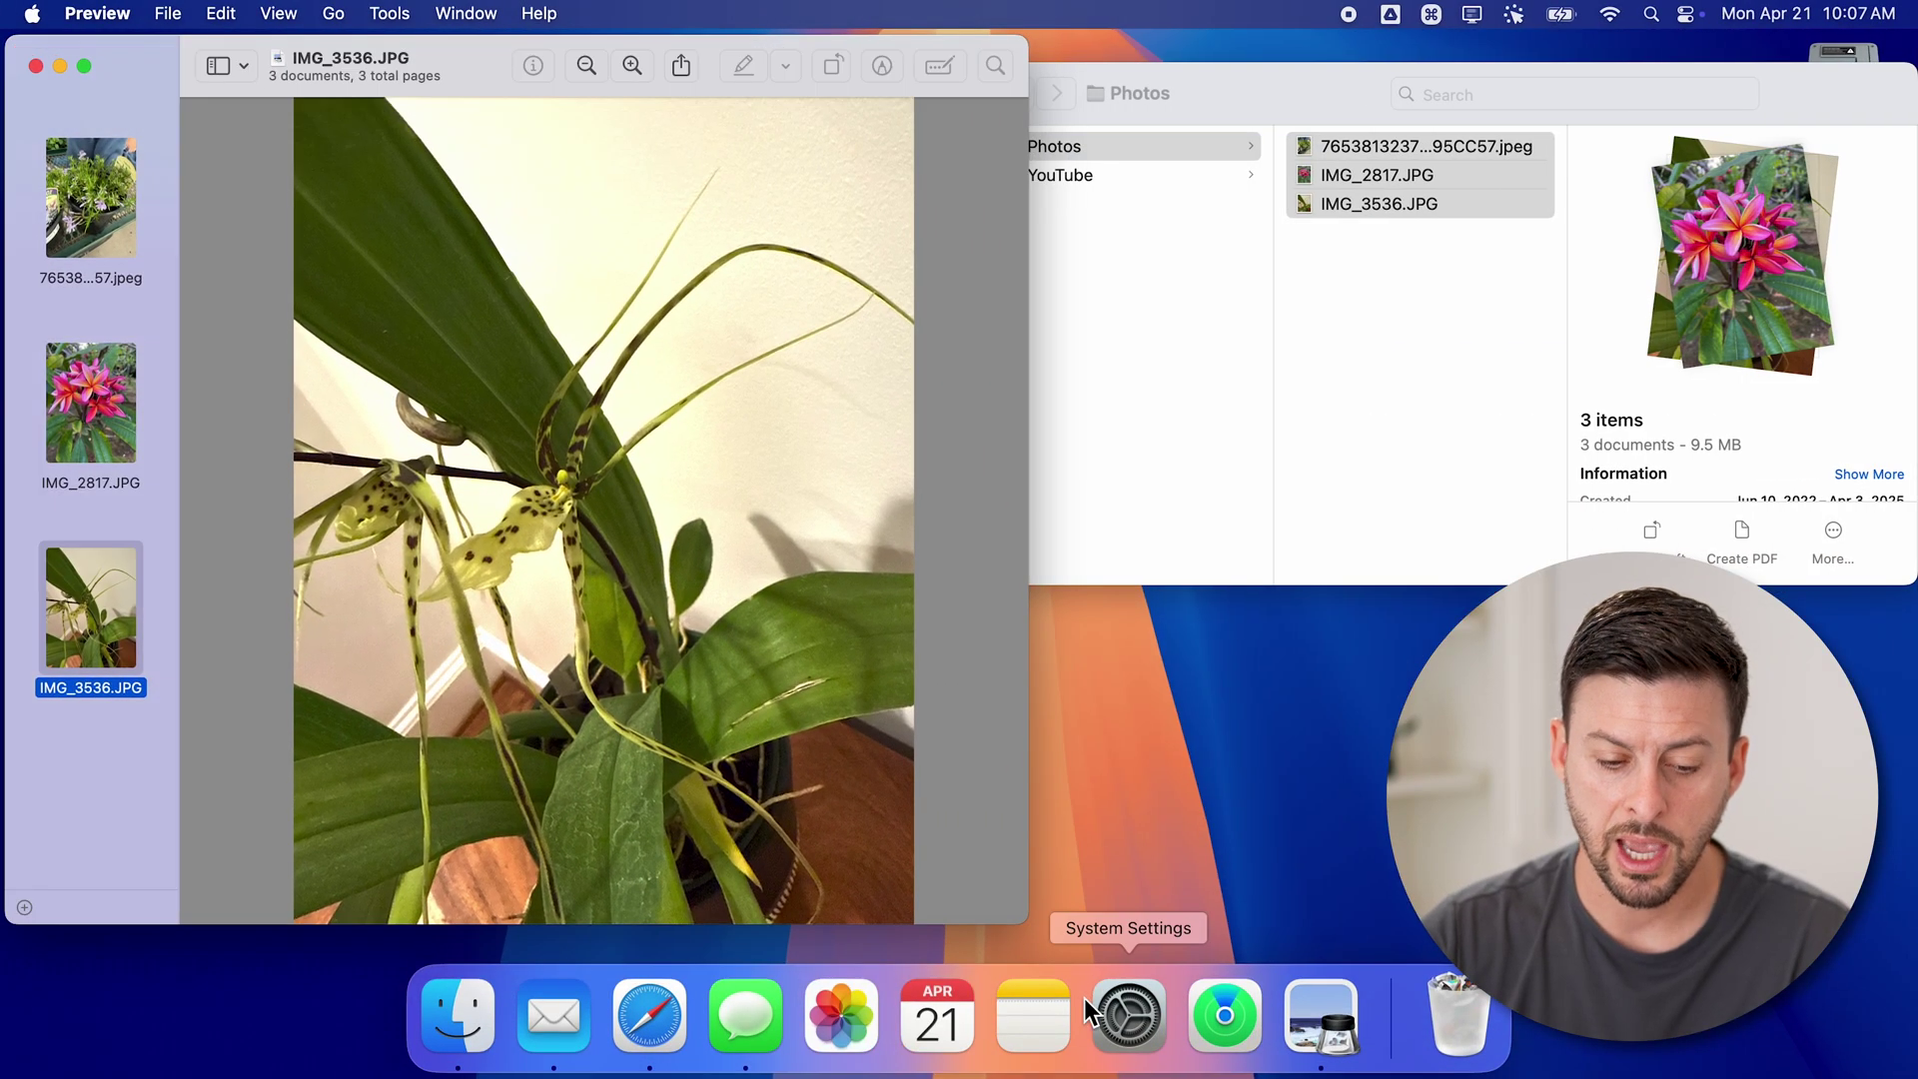